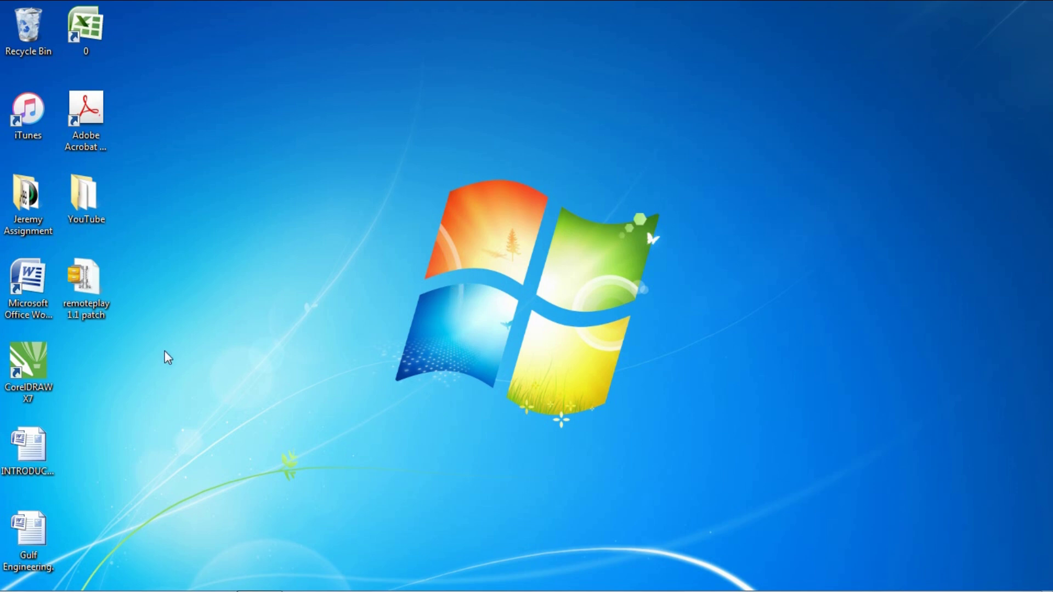
Open the remoteplay 1.1 patch zip in Windows Explorer, peek into __MACOSX, and return to its root
left_click(98, 318)
left_click(179, 302)
left_click(83, 289)
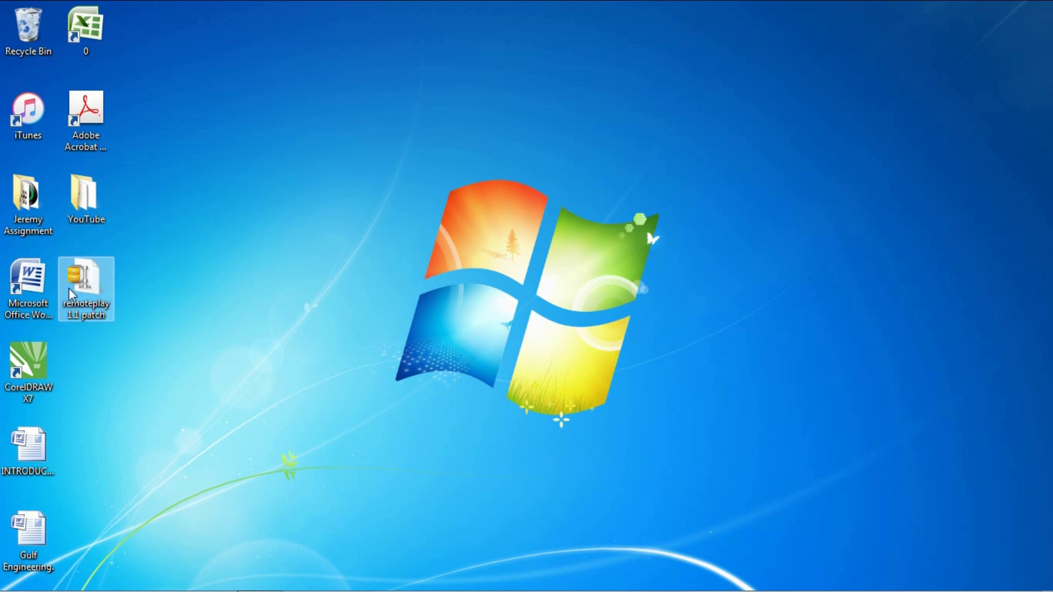
left_click(142, 286)
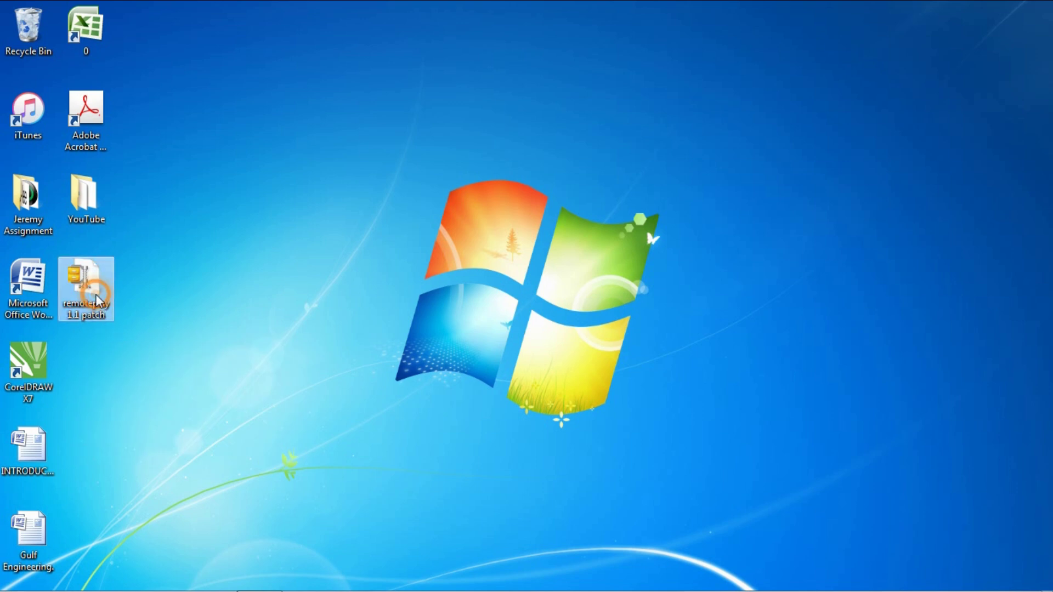
right_click(99, 301)
mouse_move(144, 338)
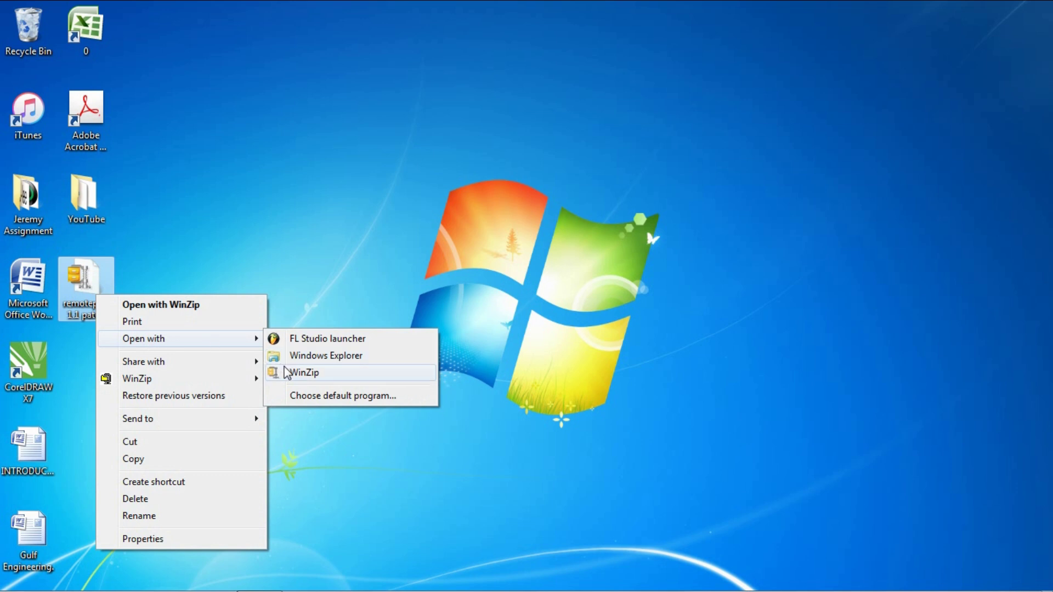
left_click(292, 357)
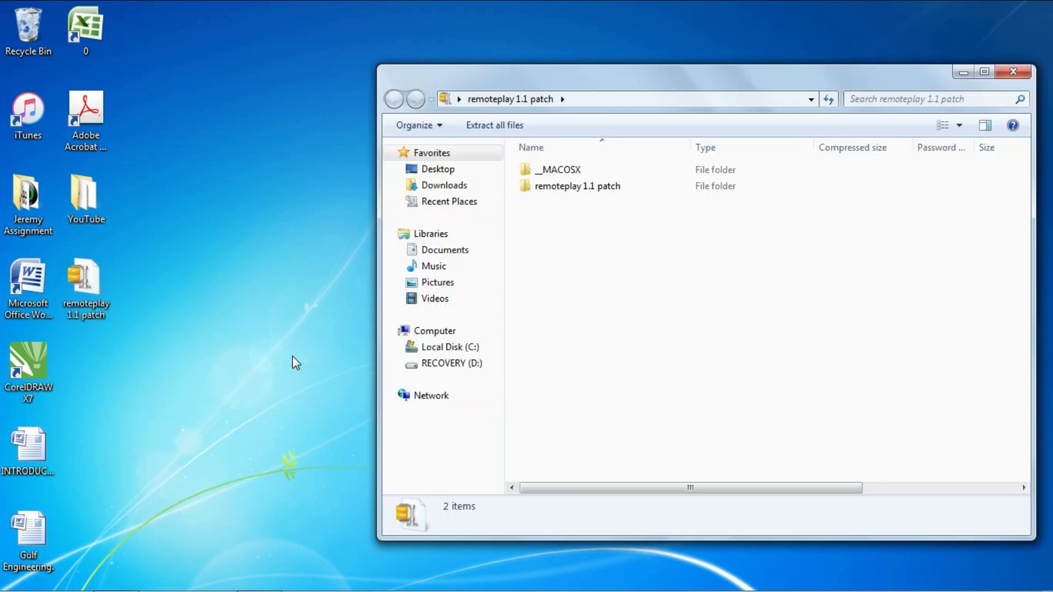
left_click_drag(576, 87, 487, 84)
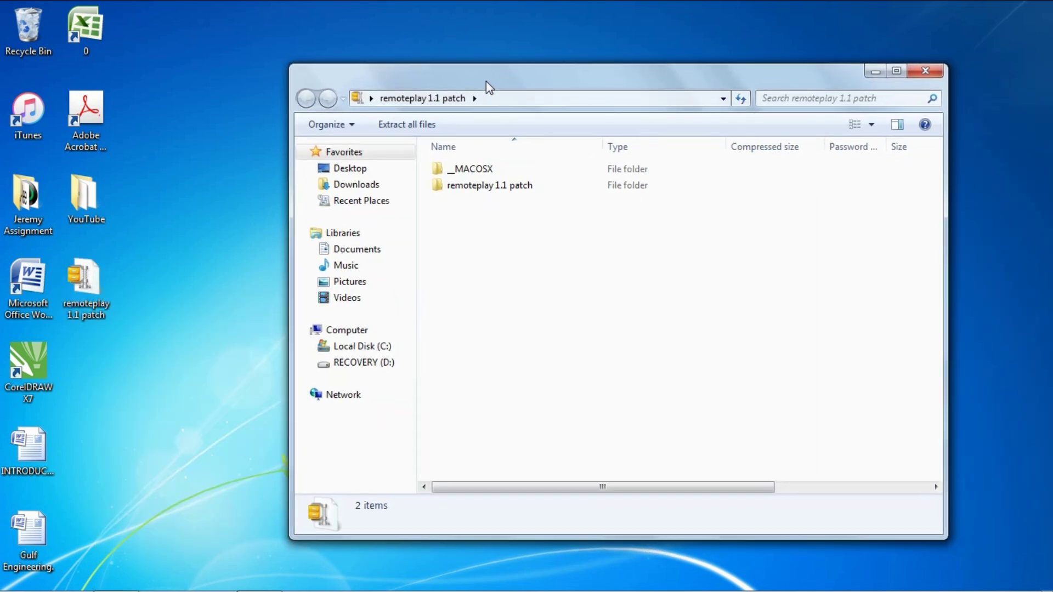
double_click(475, 172)
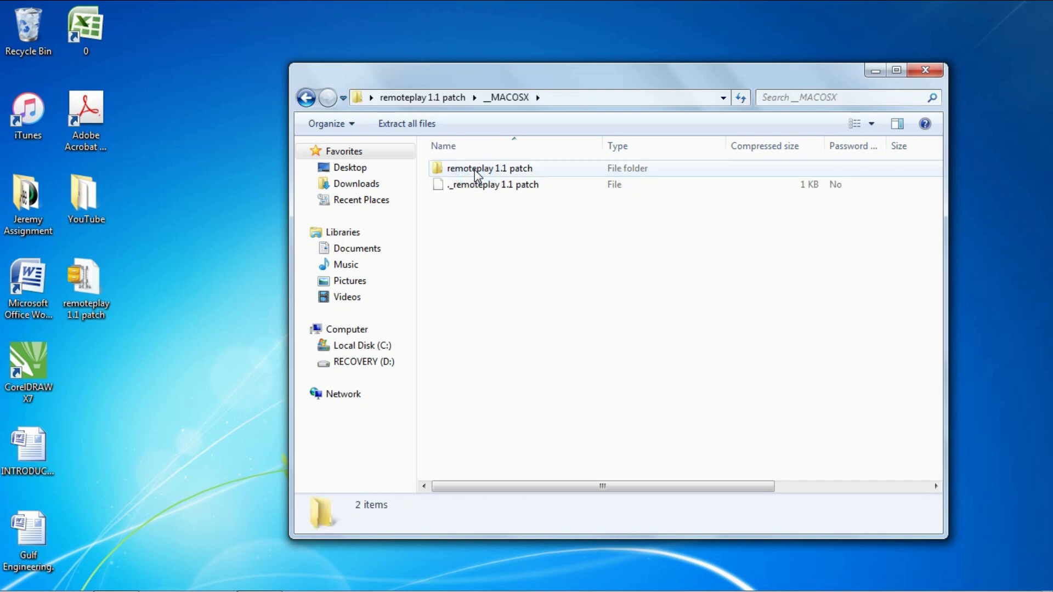
double_click(488, 170)
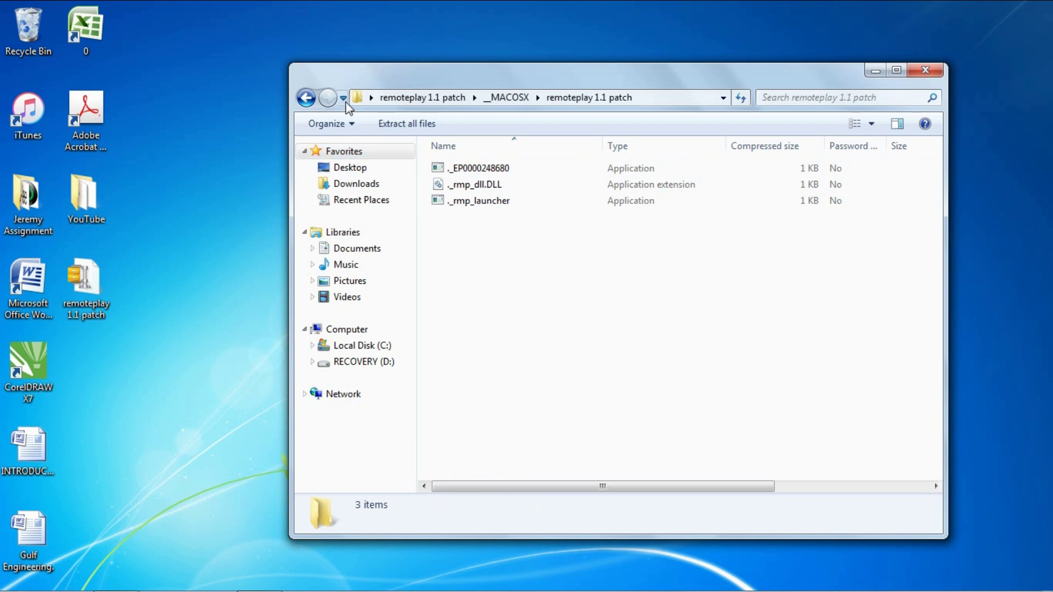
left_click(413, 97)
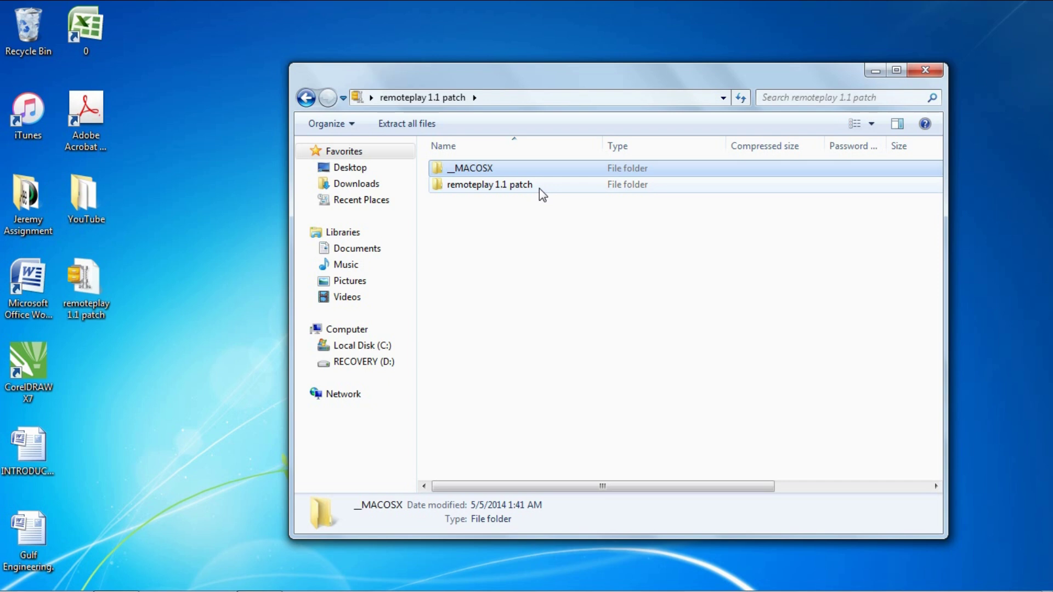
double_click(502, 188)
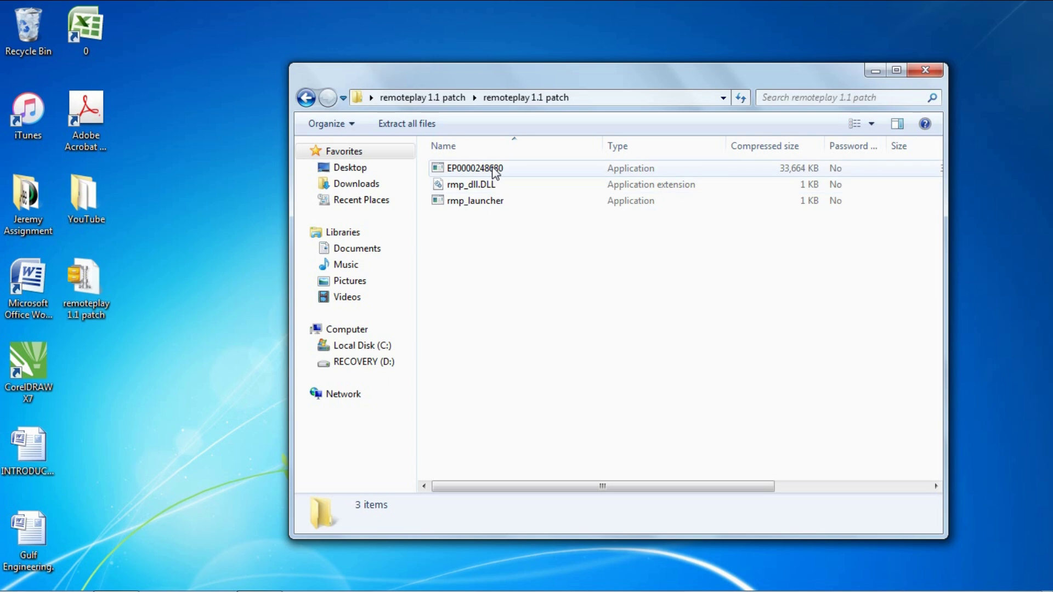
left_click(495, 172)
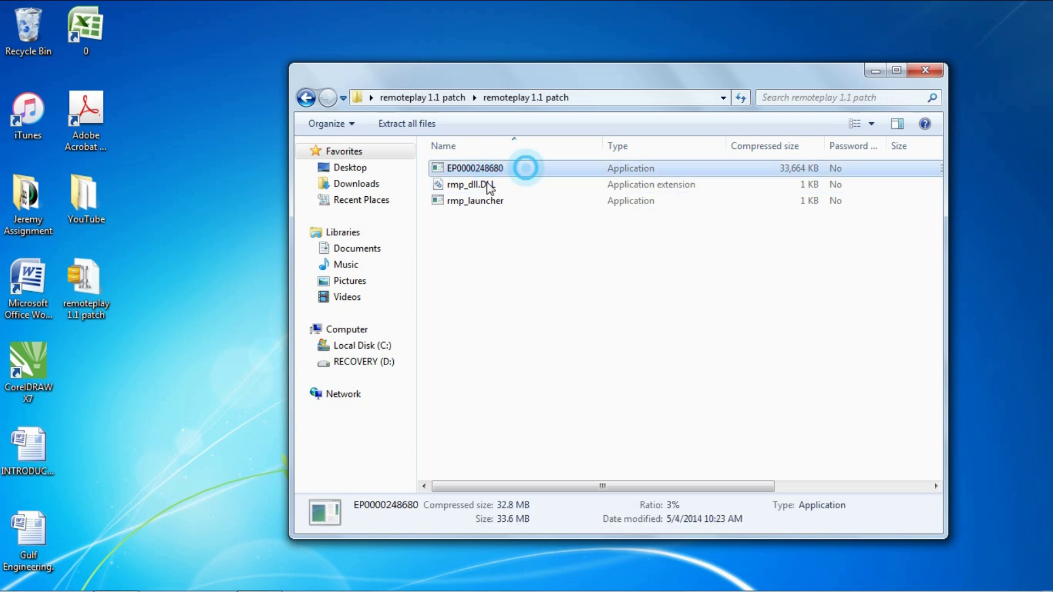
left_click_drag(526, 170, 103, 407)
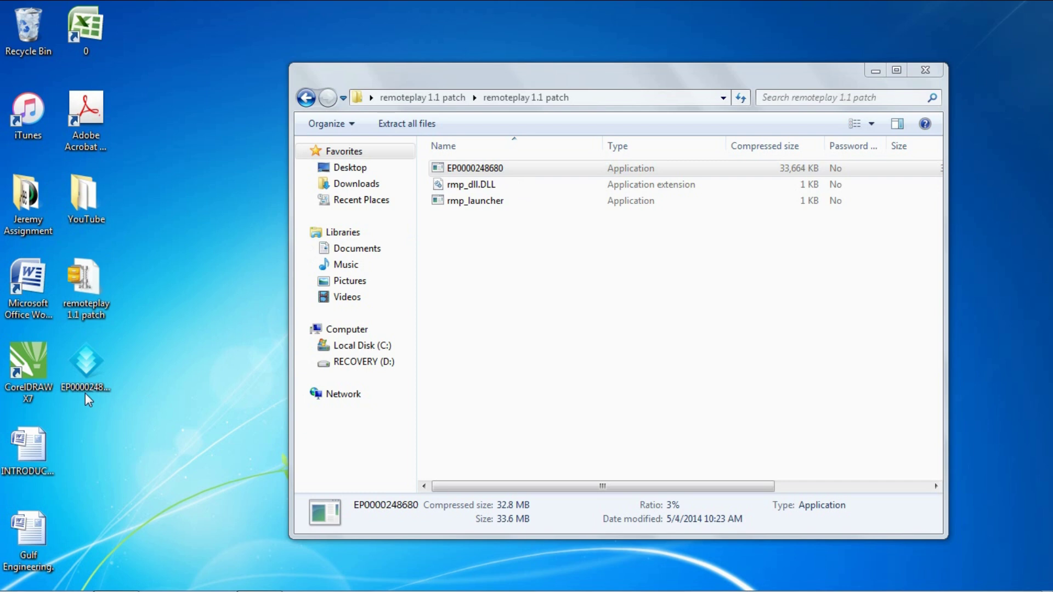
double_click(91, 364)
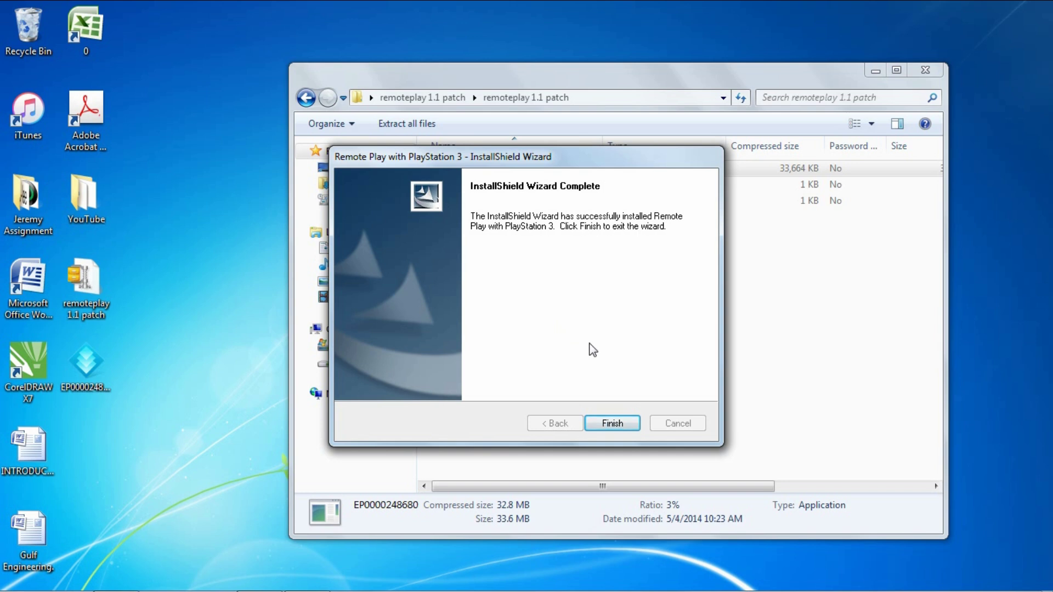
left_click(612, 424)
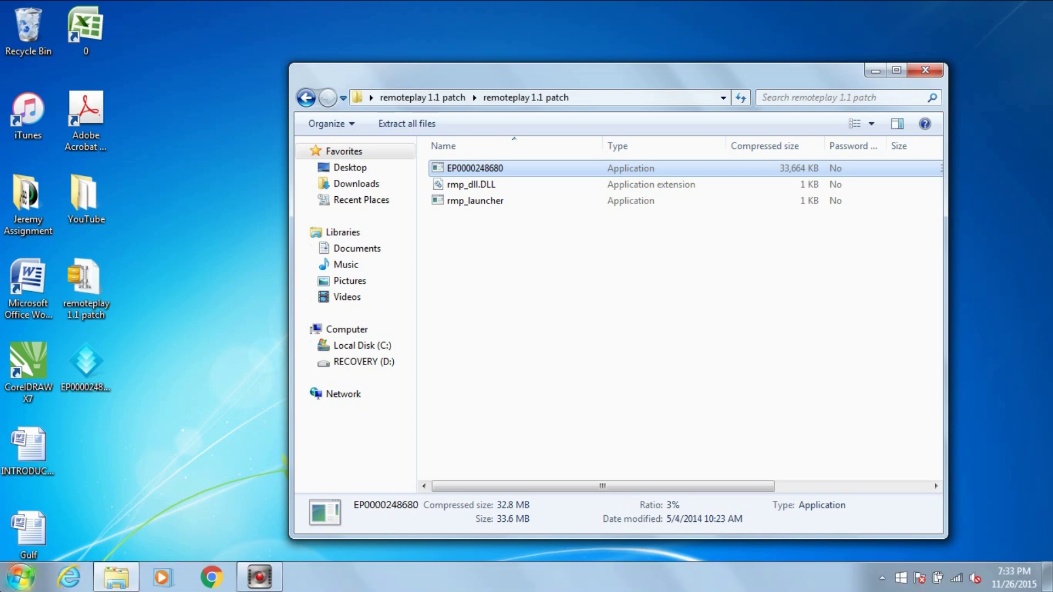
Browse to C:\Program Files\Sony\Remote Play with PlayStation 3 and launch VRP
left_click(20, 578)
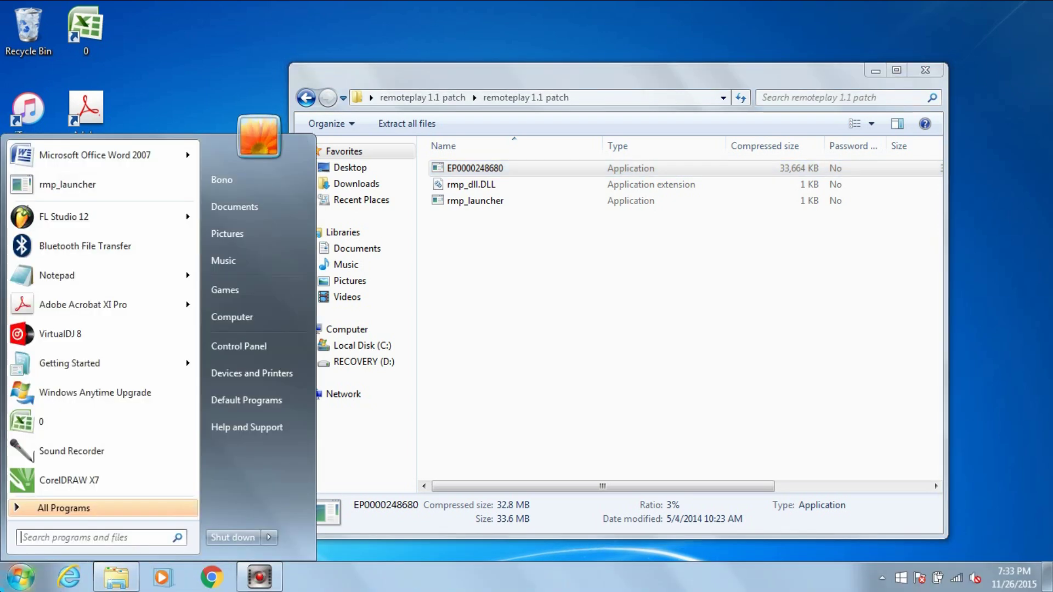
left_click(231, 317)
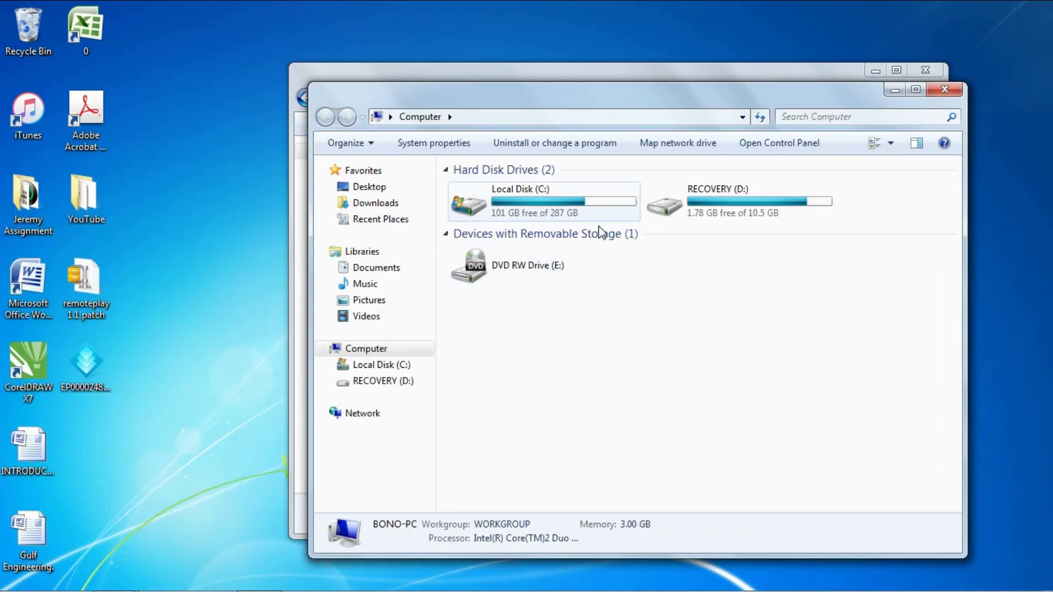
left_click(381, 364)
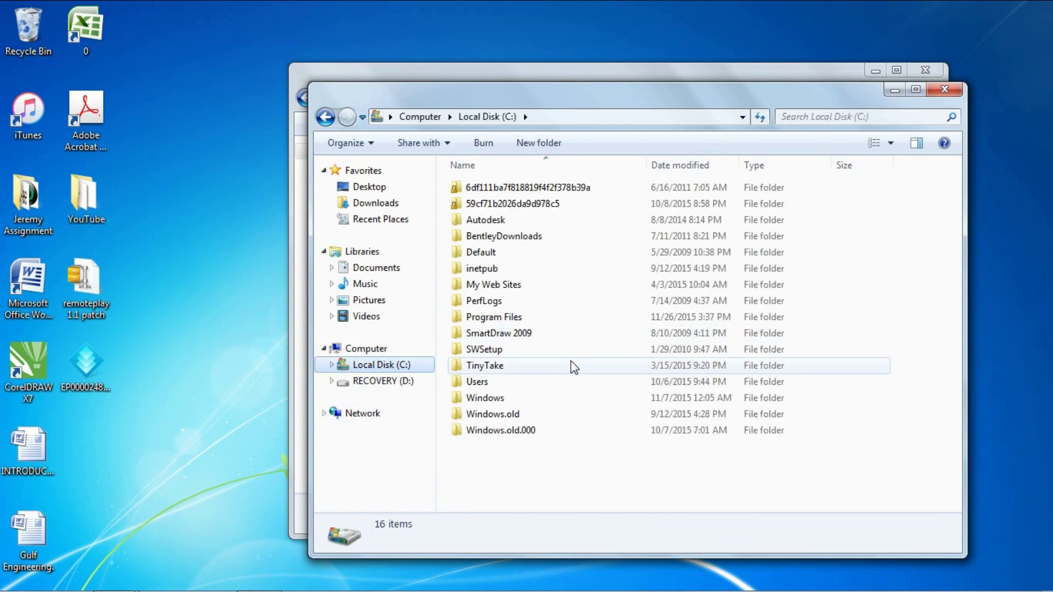
double_click(566, 317)
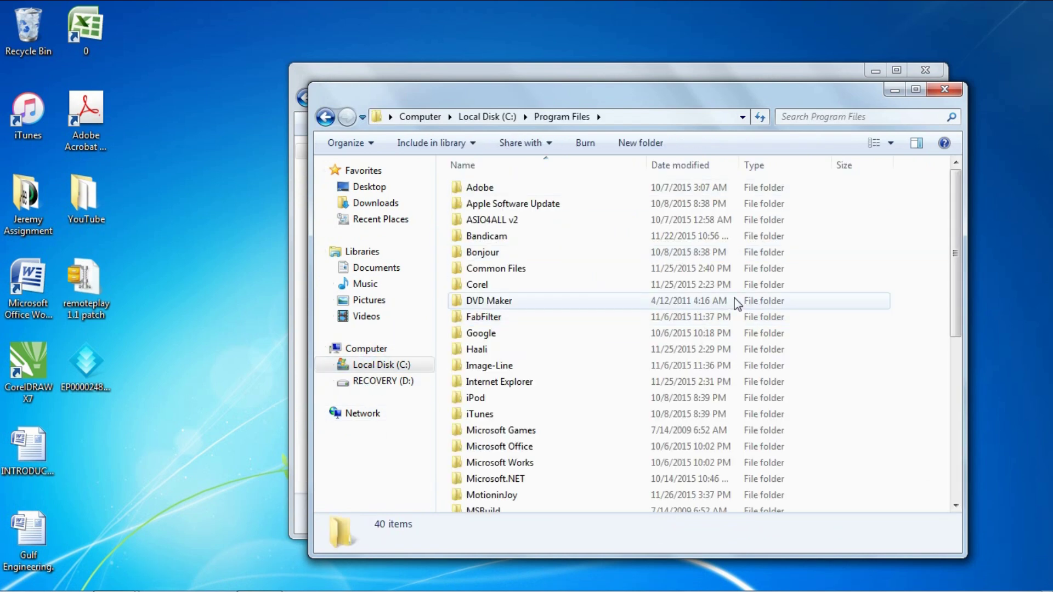
left_click_drag(953, 202, 950, 344)
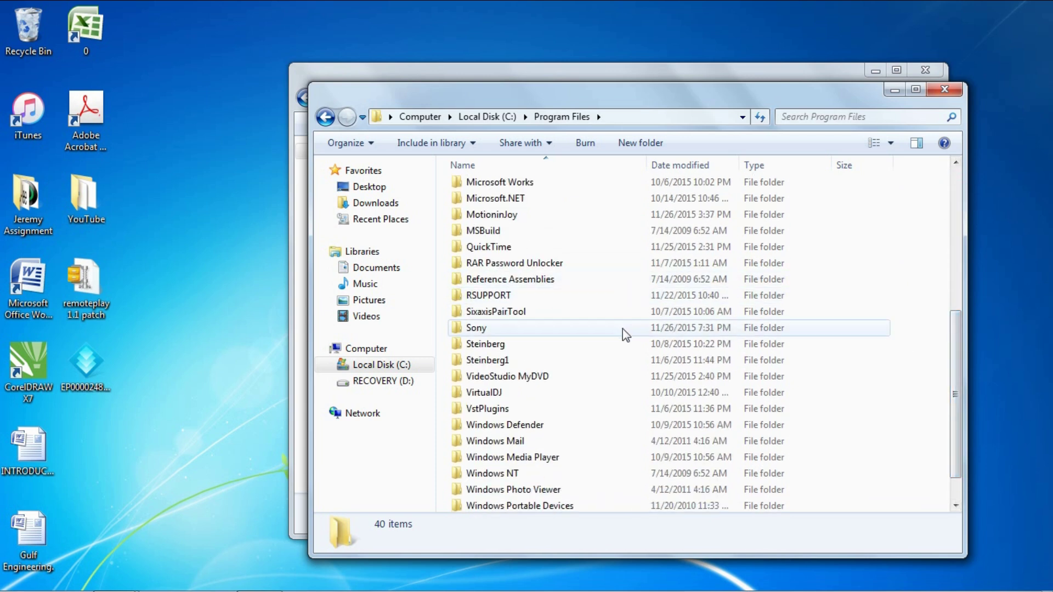
double_click(623, 328)
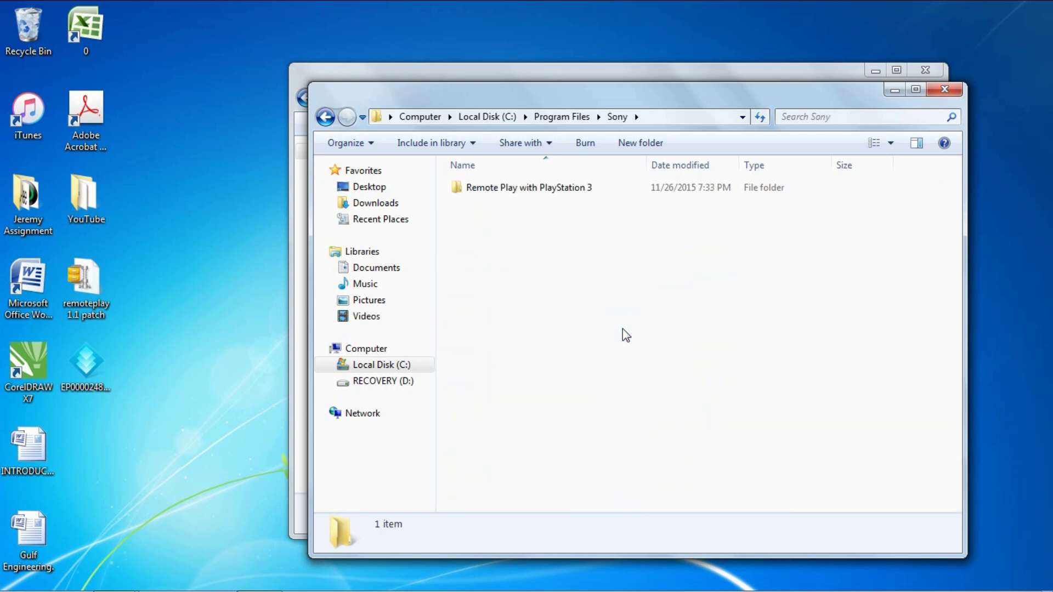
double_click(621, 188)
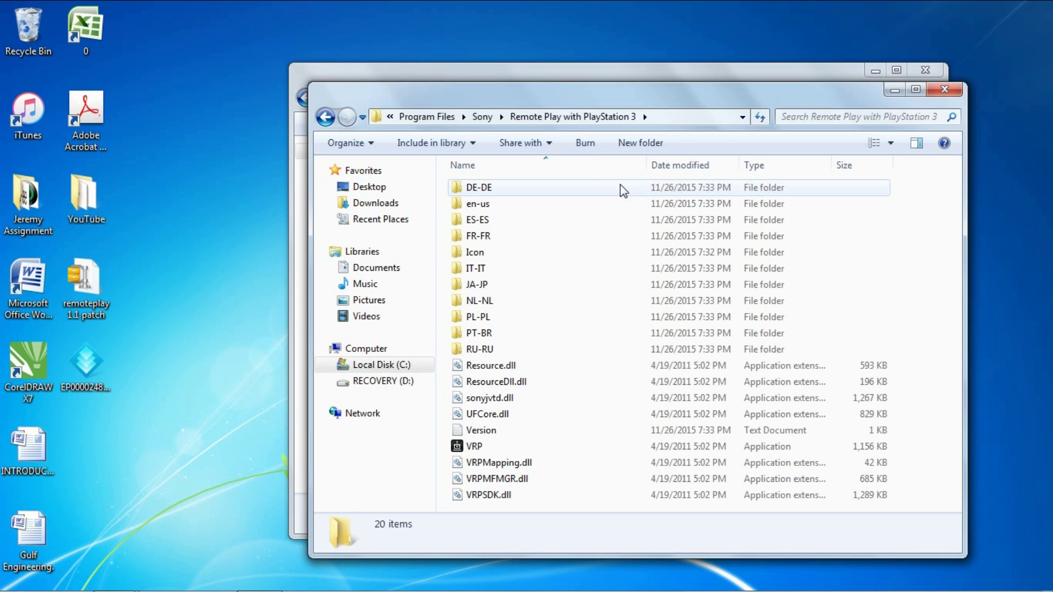
double_click(584, 449)
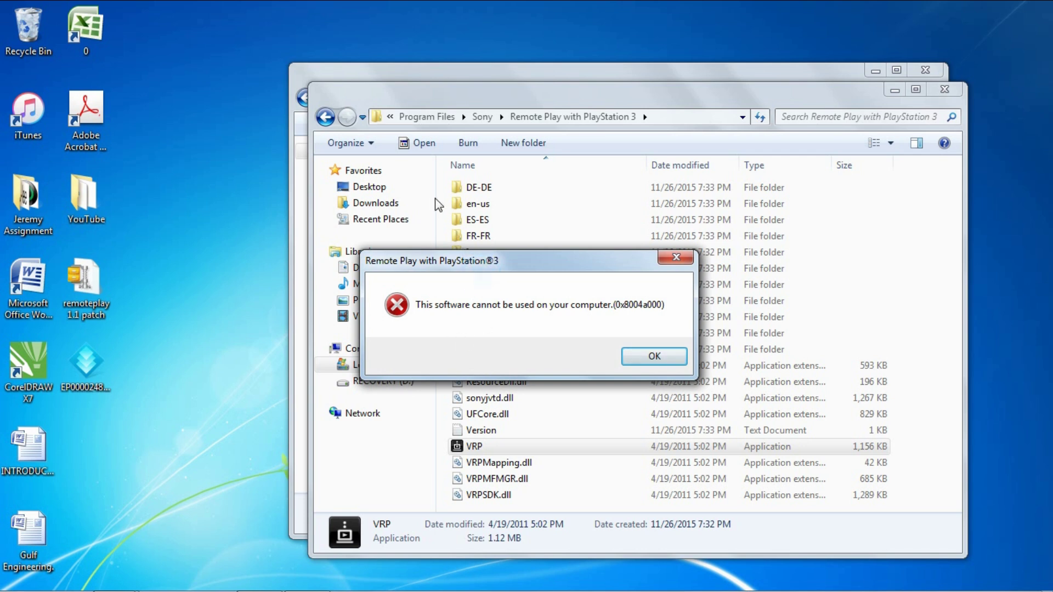
Dismiss the VRP error, reopen the Sony Remote Play folder, and place the patch archive beside it
mouse_move(451, 260)
left_mouse_down()
mouse_move(362, 125)
mouse_move(344, 115)
left_mouse_up()
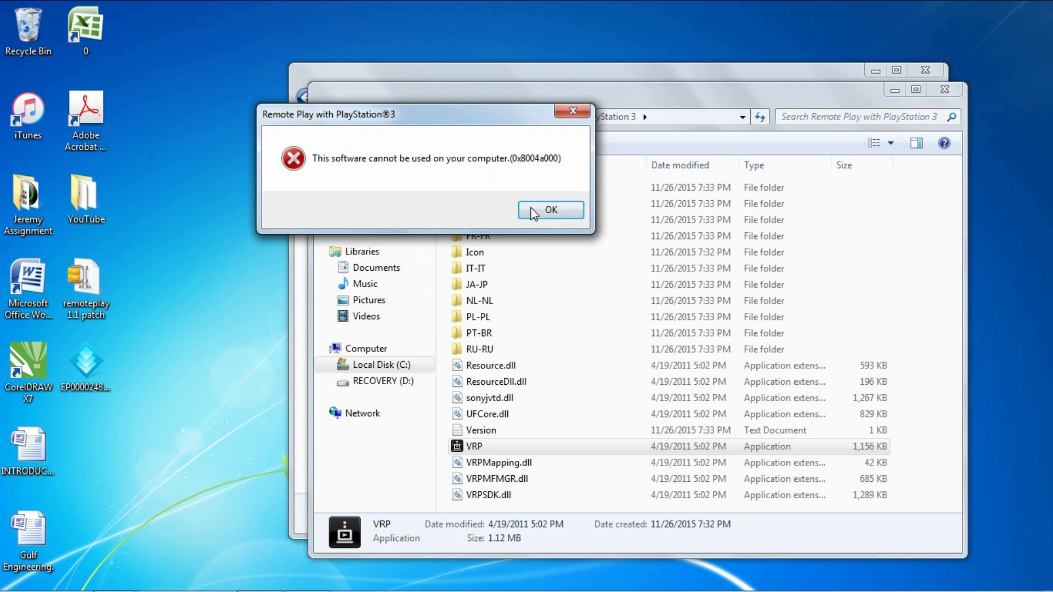
left_click(571, 111)
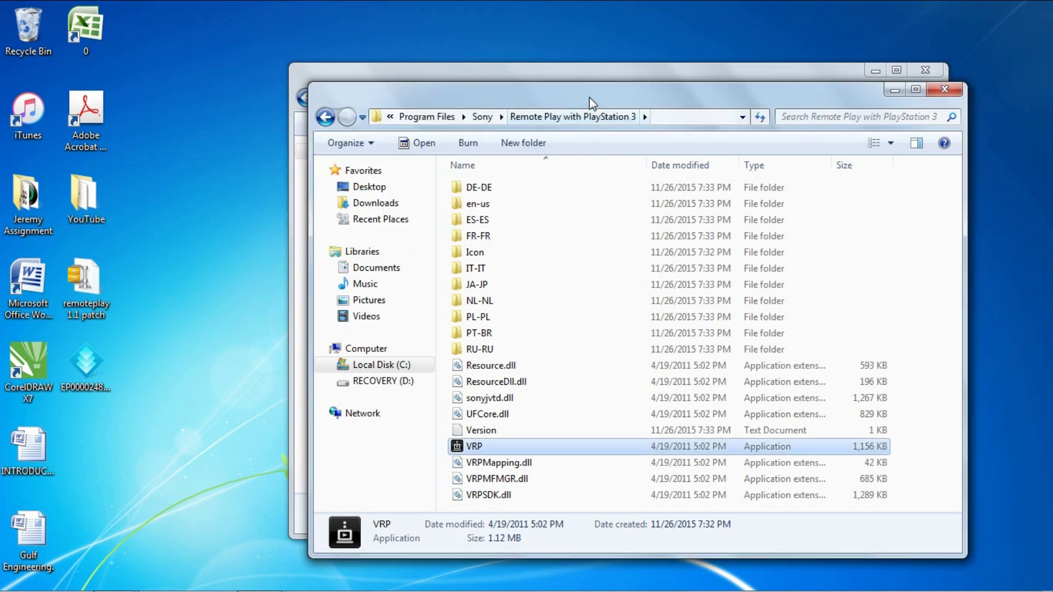
left_click_drag(592, 95, 421, 84)
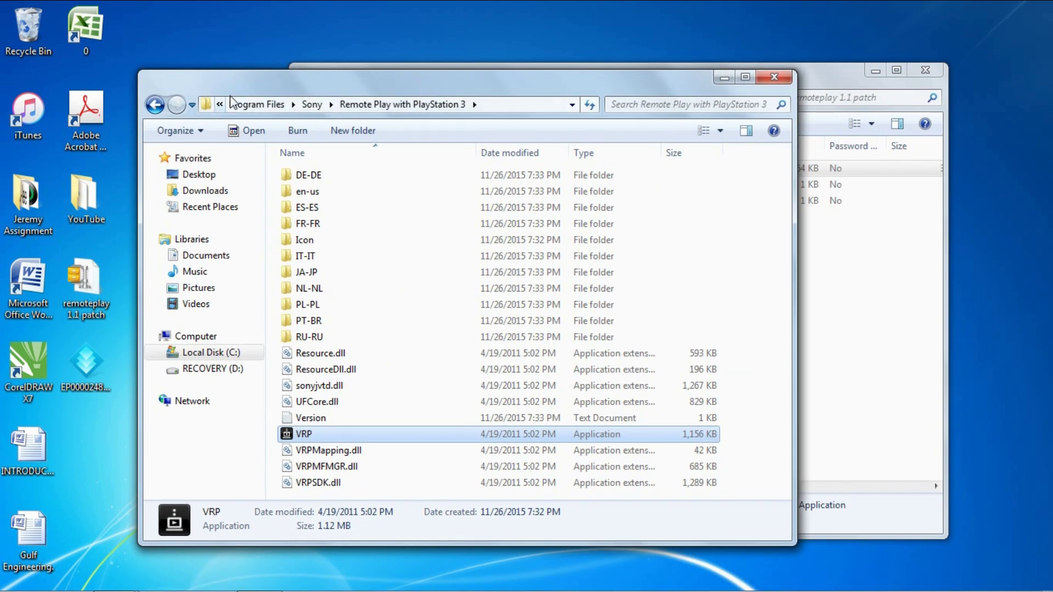
left_click(257, 104)
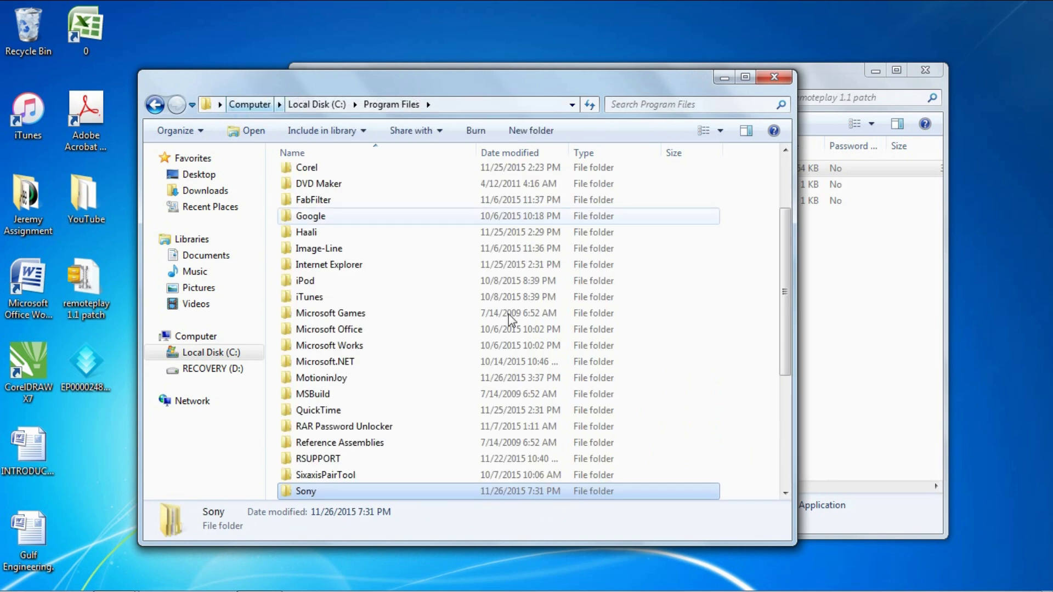
double_click(403, 490)
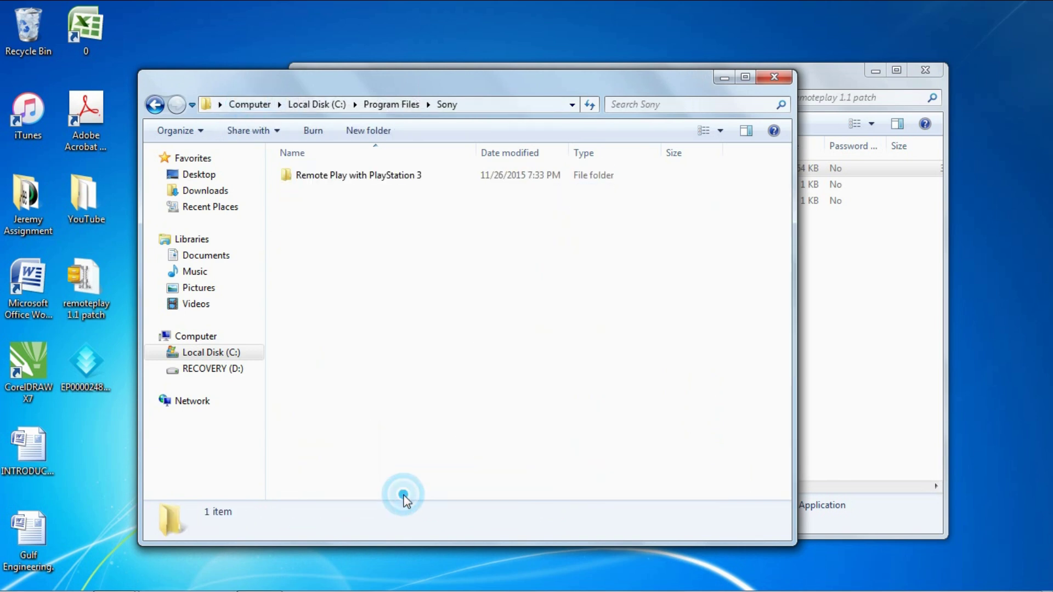
double_click(397, 176)
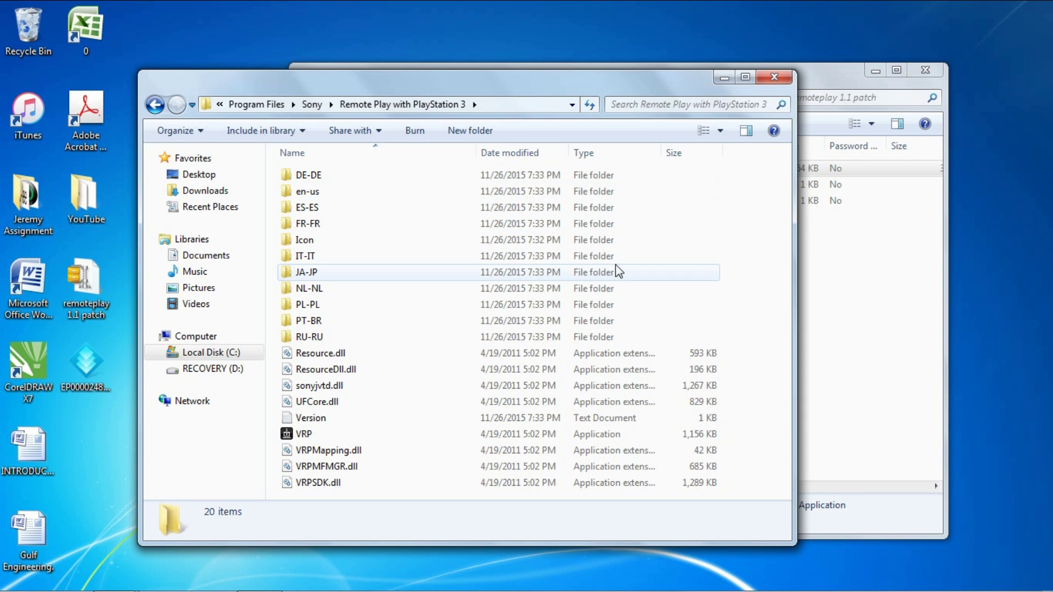
mouse_move(843, 77)
left_mouse_down()
mouse_move(901, 90)
mouse_move(1007, 70)
left_mouse_up()
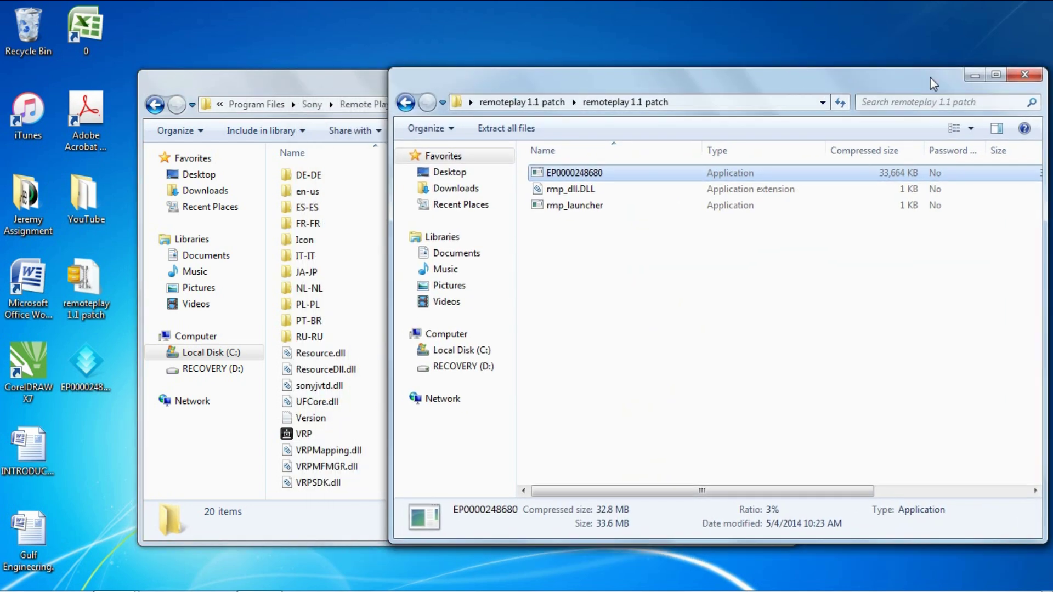
Copy rmp_dll.DLL and rmp_launcher into the Remote Play folder with administrator permission
left_click(698, 194)
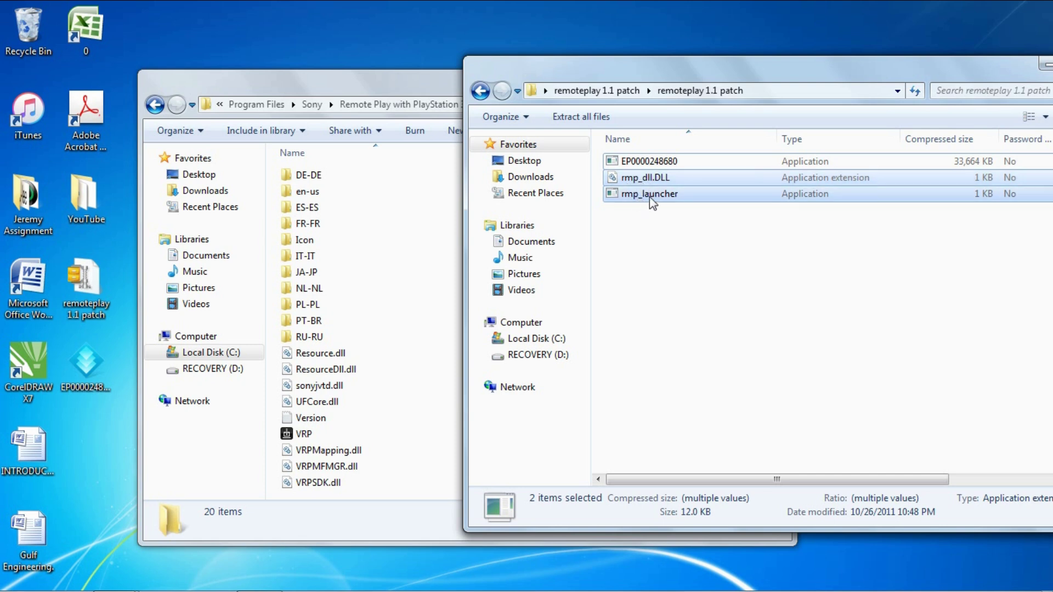
left_click_drag(669, 191, 321, 402)
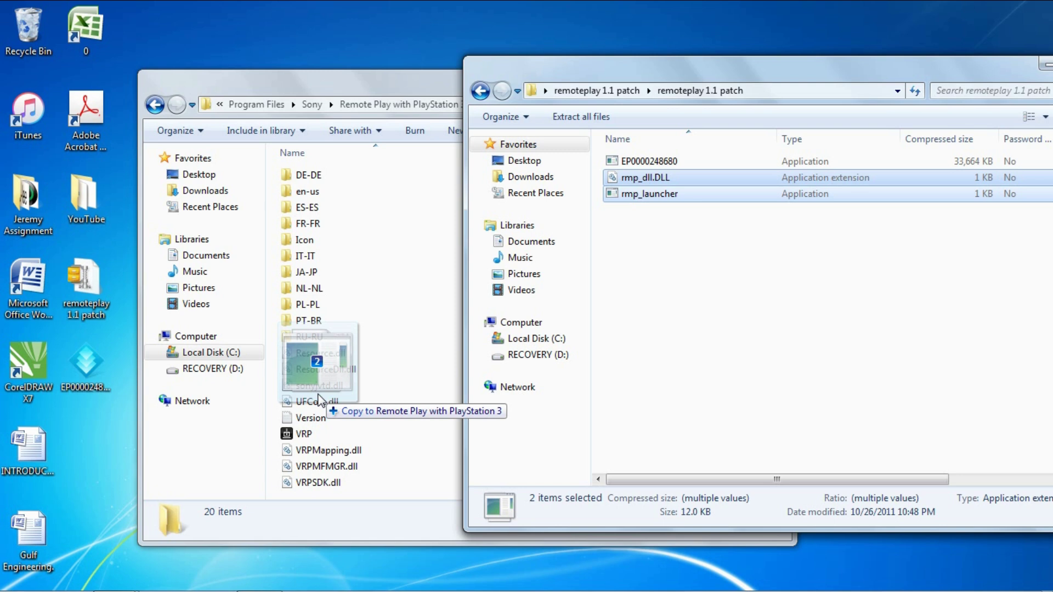
left_click_drag(321, 402, 321, 402)
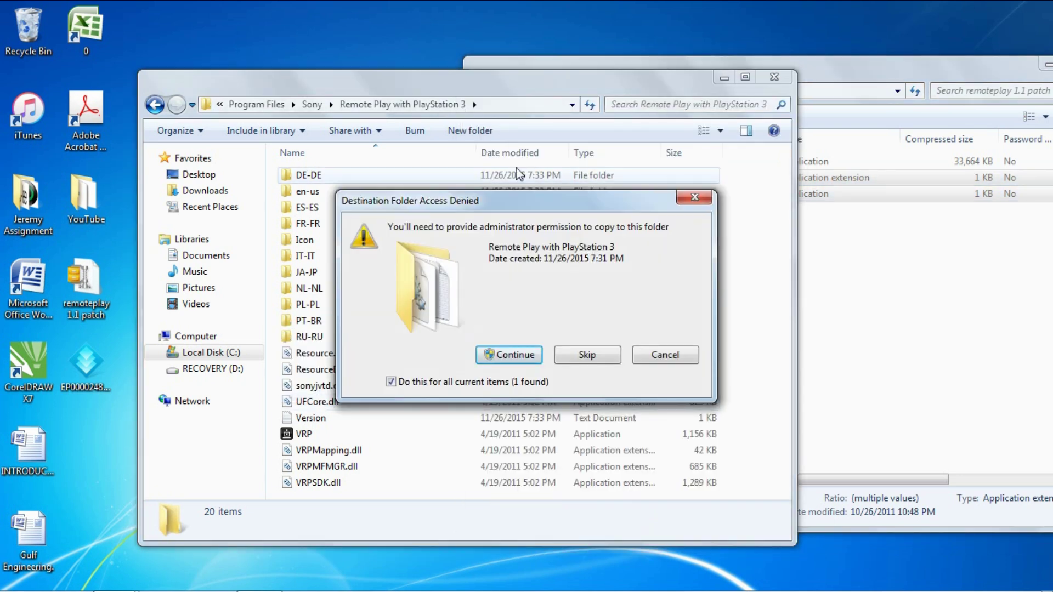
left_click_drag(520, 201, 466, 125)
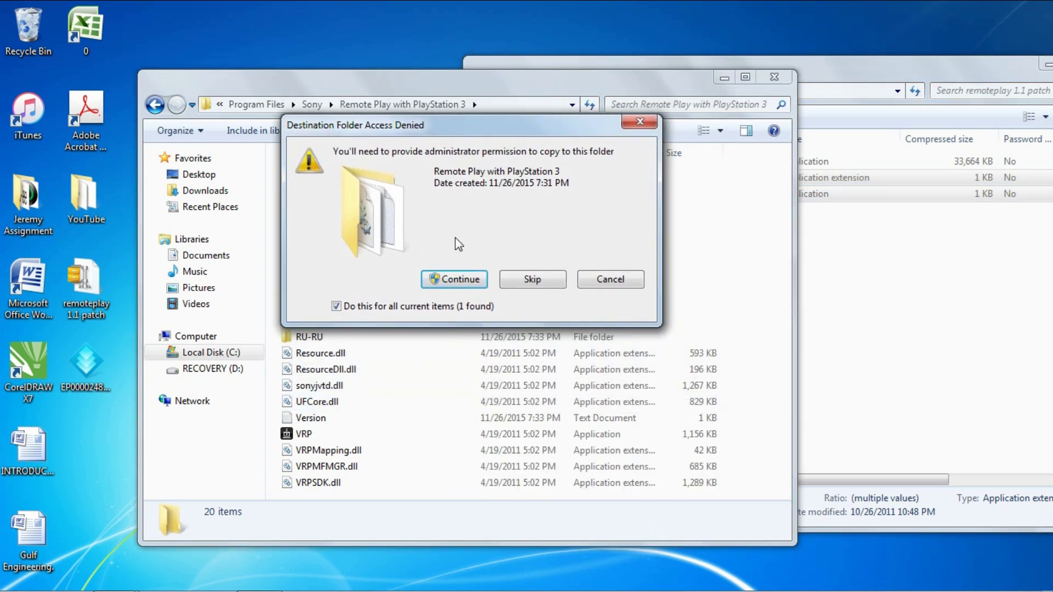
left_click(461, 282)
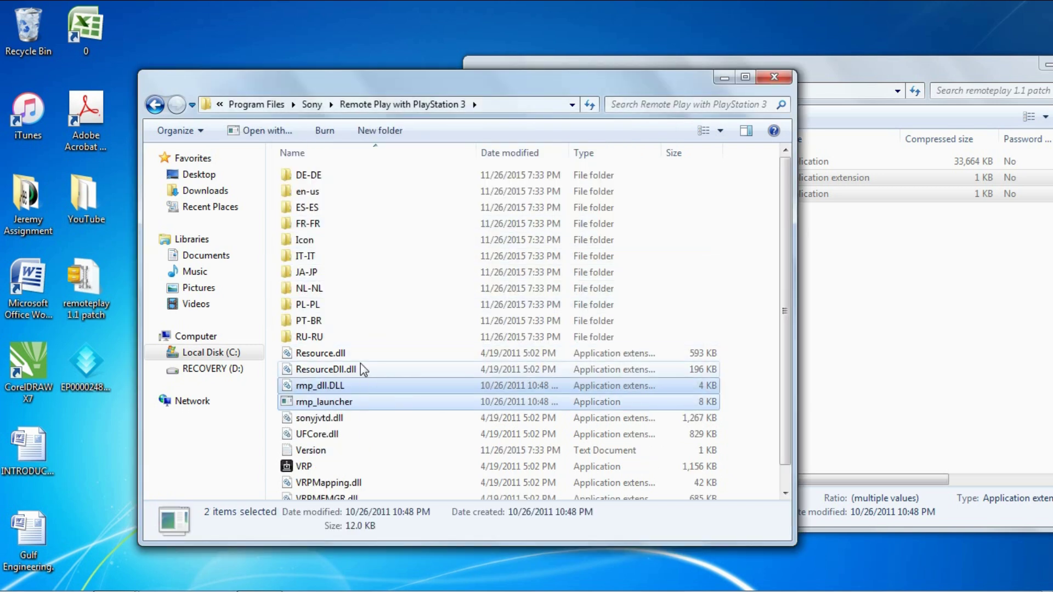
Select rmp_launcher in the Remote Play folder and run it
left_click(324, 402)
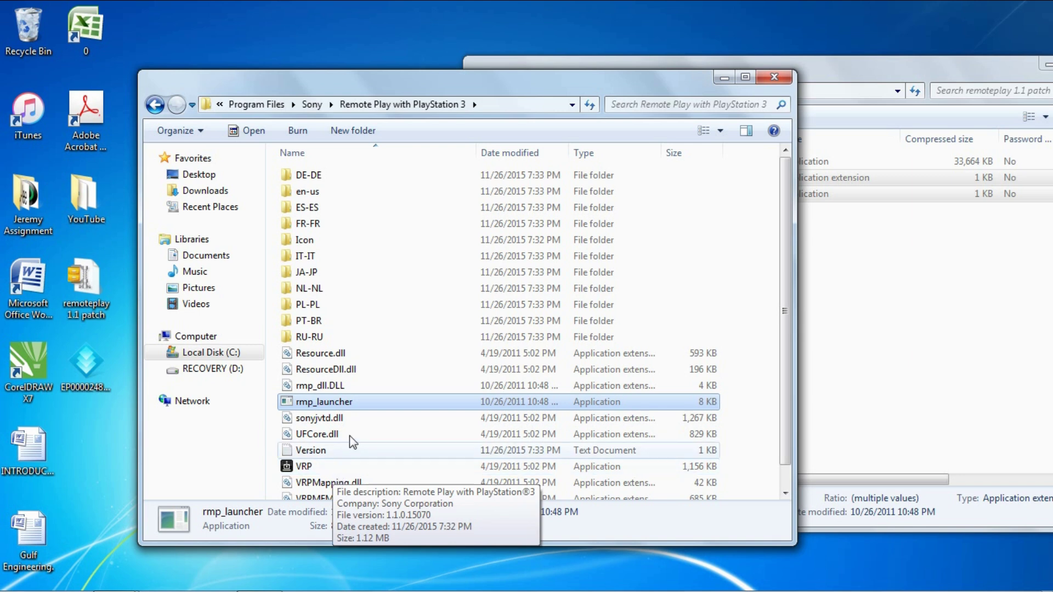
double_click(354, 403)
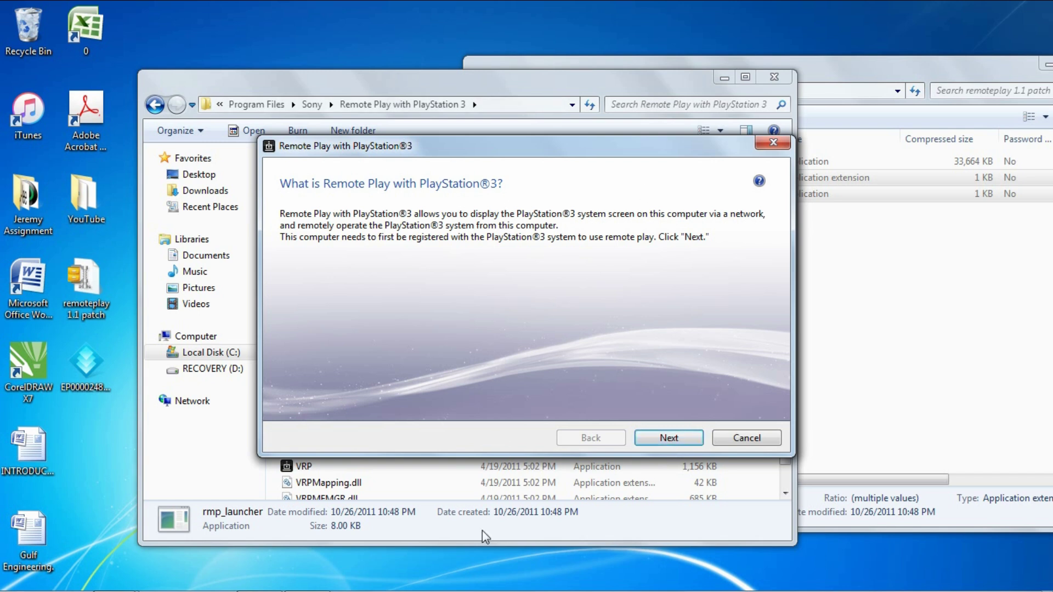
Advance past the introduction and nickname pages to the 8-digit PS3 registration page
left_click(668, 438)
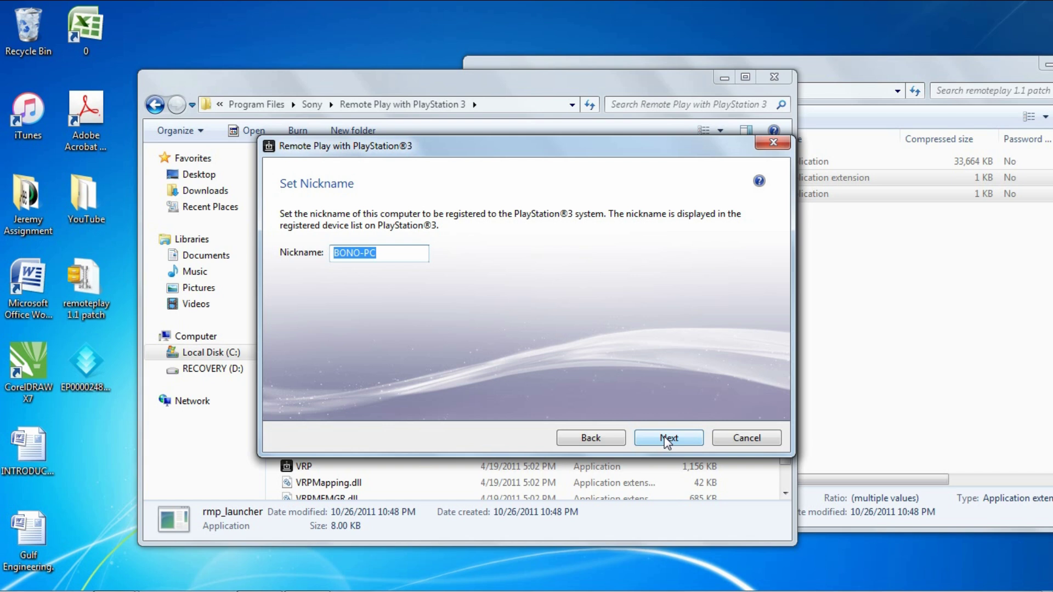
type("dj")
type("bradz")
type("saGT")
type("A")
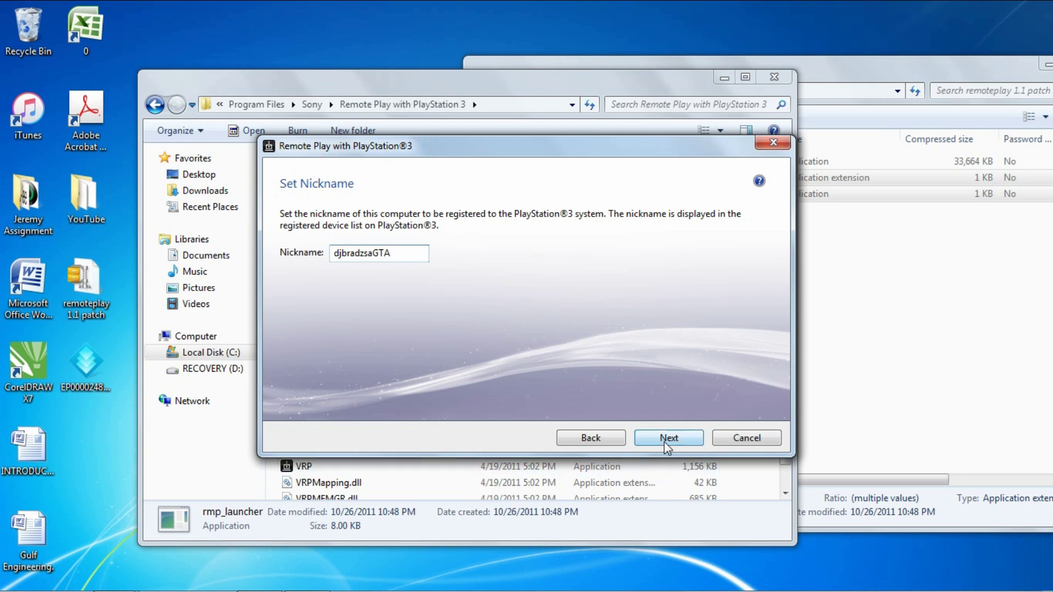
left_click(668, 438)
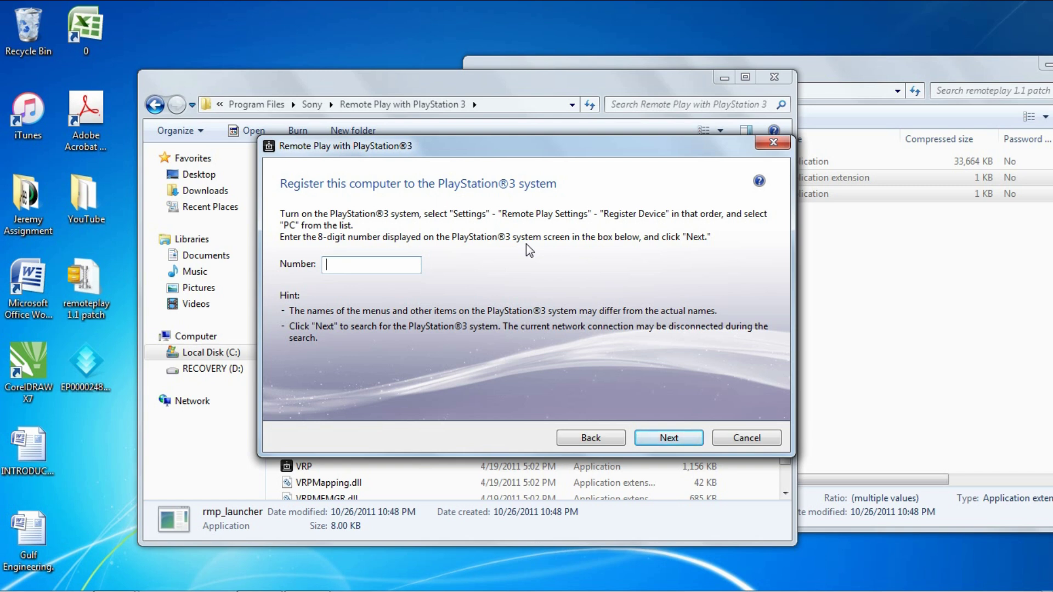
type("5")
type("60")
key("BackSpace")
key("BackSpace")
key("BackSpace")
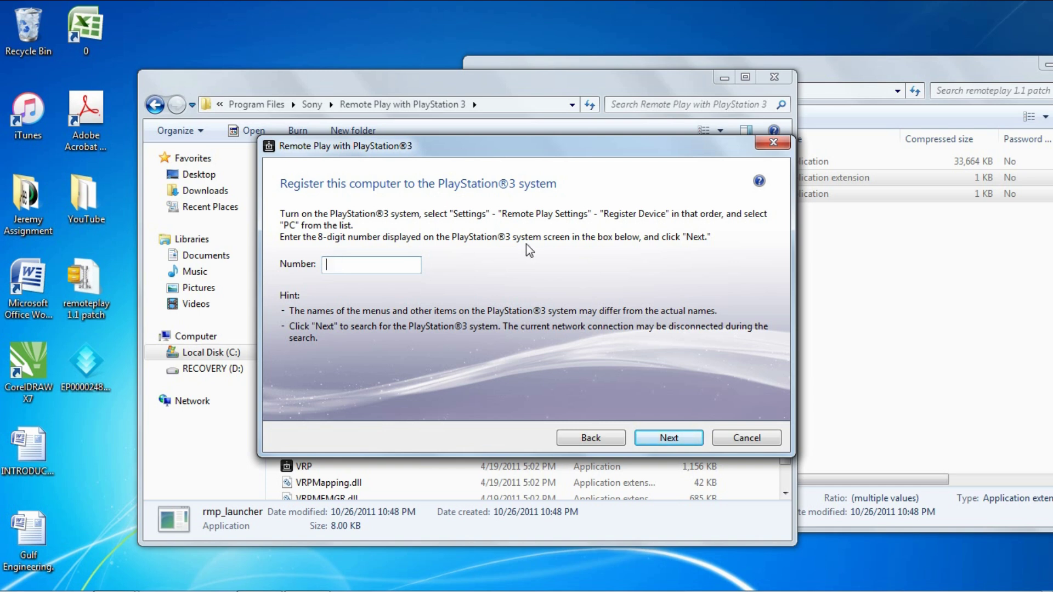